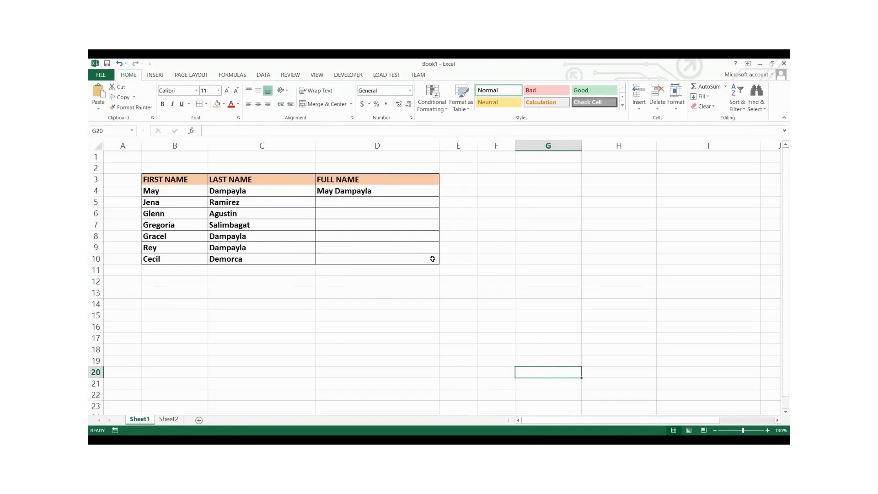
# Compare the finished example on Sheet2, then return to the sheet with empty full names
pyautogui.click(383, 202)
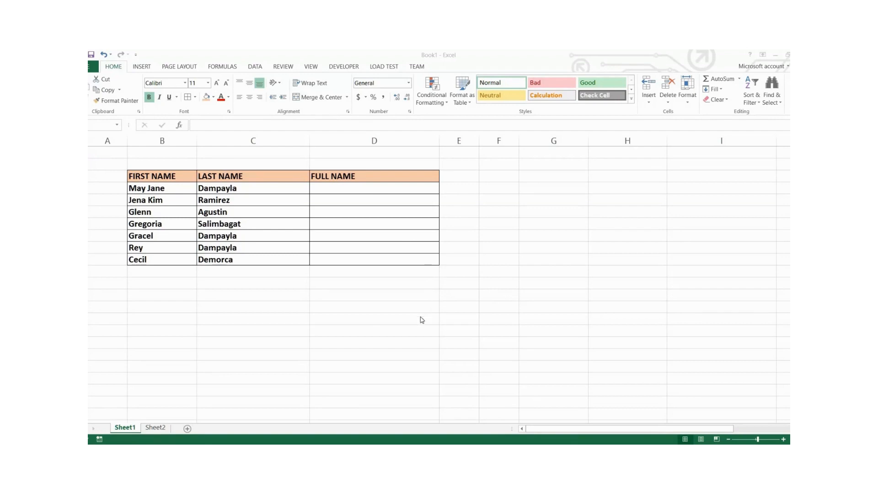
pyautogui.click(156, 427)
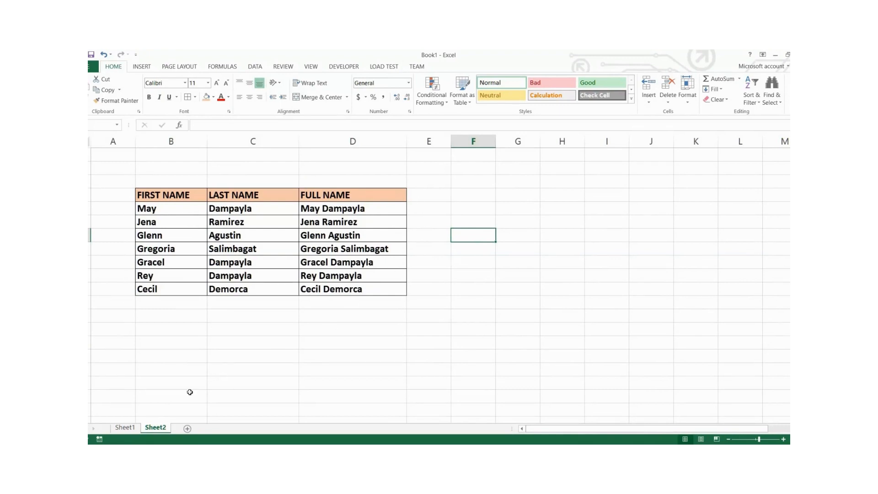
pyautogui.click(124, 427)
pyautogui.scroll(1, 427, 334)
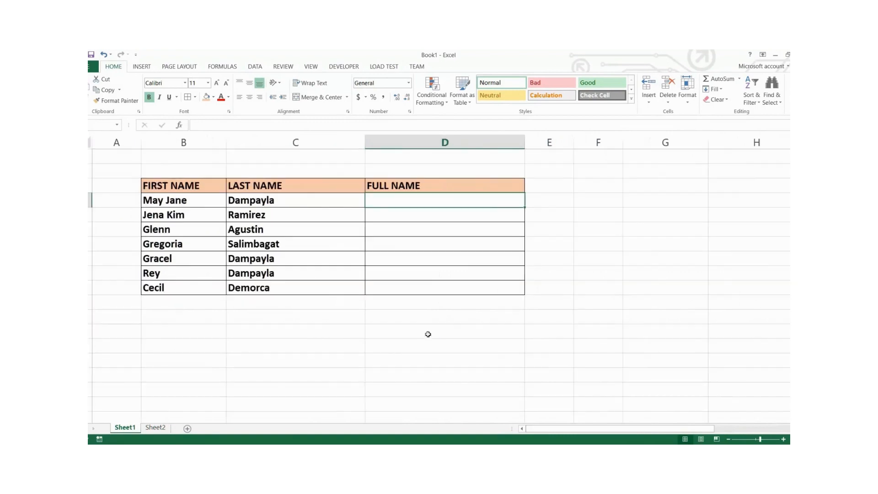
pyautogui.scroll(1, 428, 334)
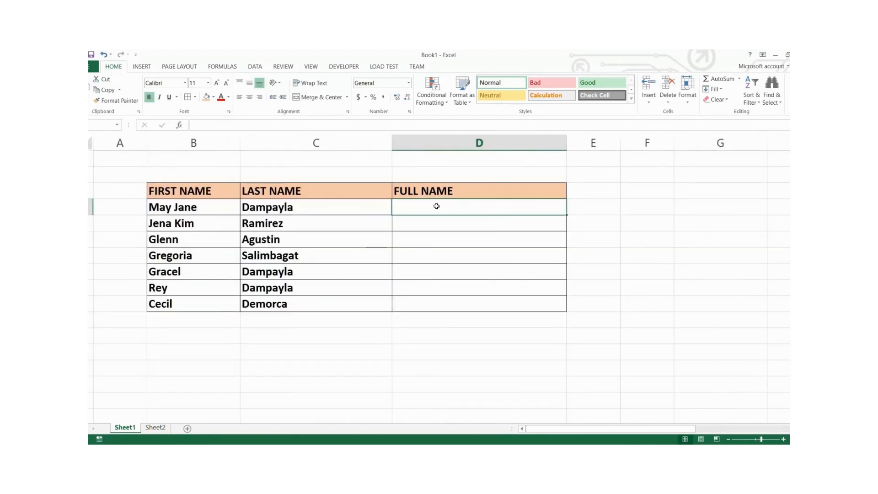
# Insert the CONCATENATE function from the All category into the first FULL NAME cell
pyautogui.click(180, 126)
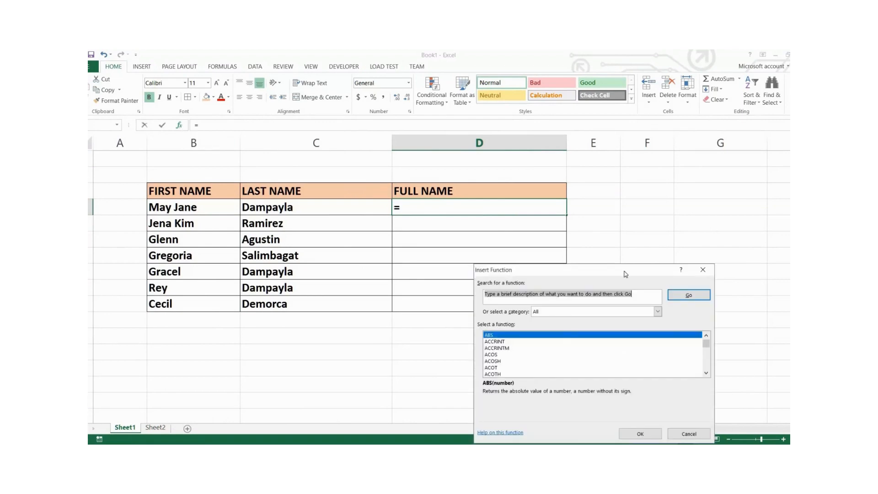
pyautogui.moveTo(623, 269); pyautogui.dragTo(644, 243)
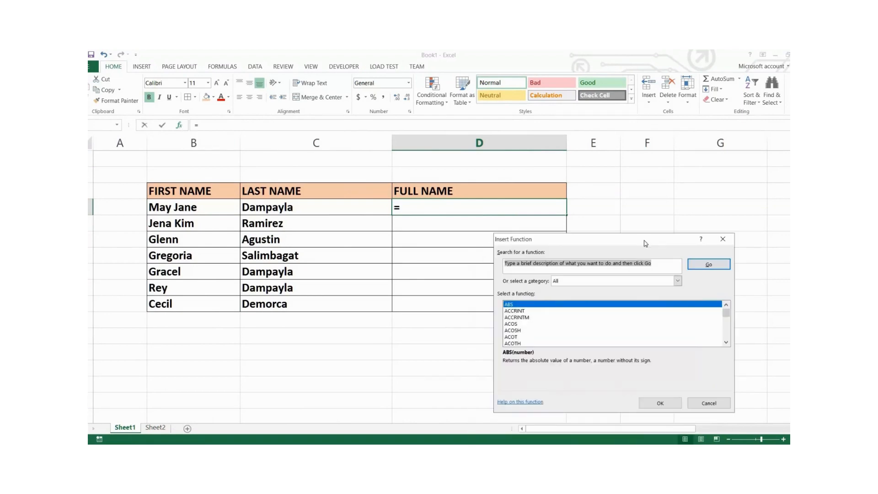
pyautogui.click(677, 281)
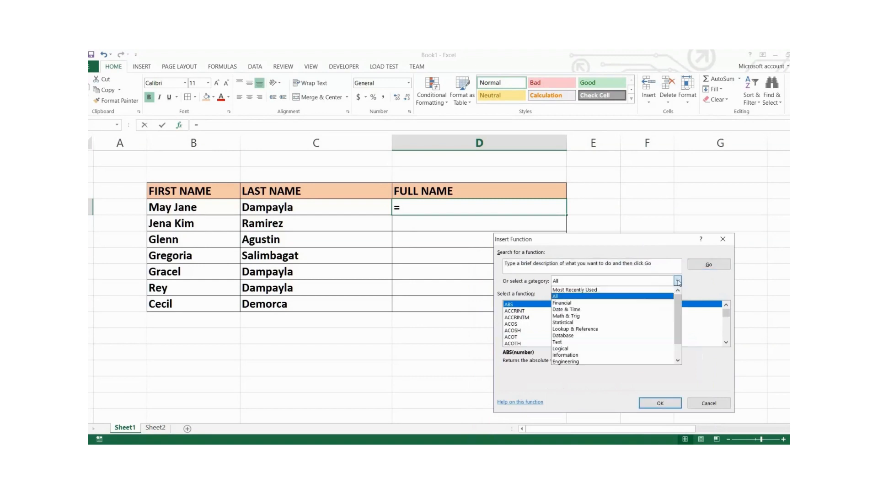
pyautogui.click(580, 296)
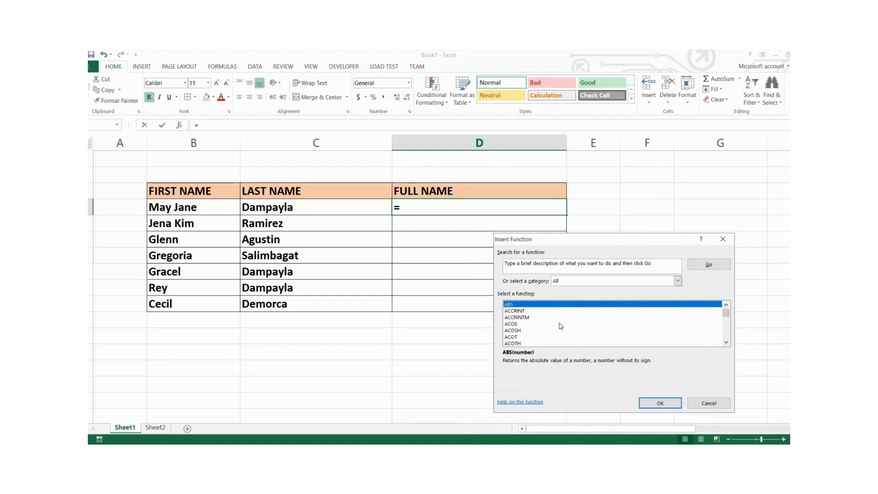
pyautogui.press('c')
pyautogui.press('Down')
pyautogui.press('Down')
pyautogui.press('Down')
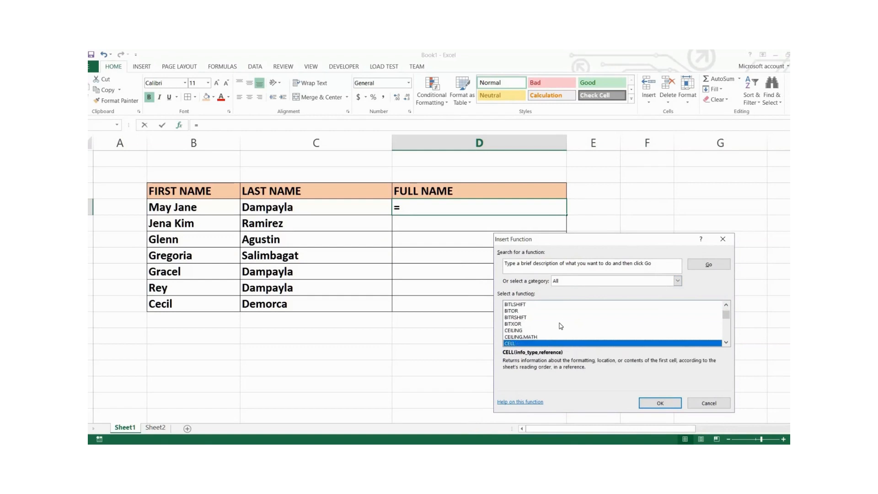
pyautogui.press('Down')
pyautogui.press('Down')
pyautogui.press('Down')
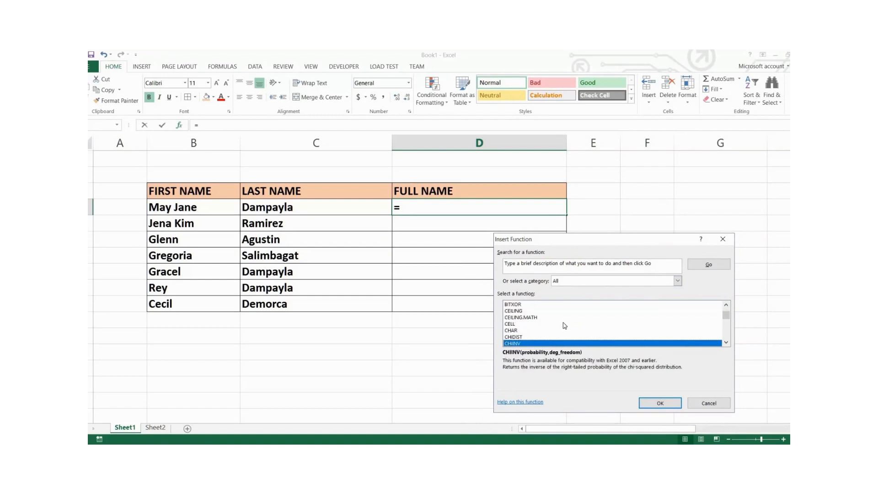
pyautogui.press('Down')
pyautogui.press('Down')
pyautogui.press('Down')
pyautogui.press('Down')
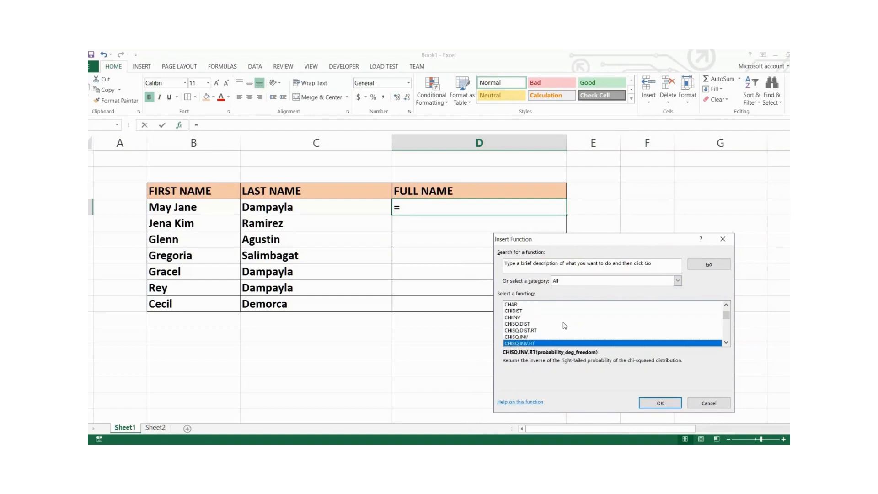
pyautogui.press('Down')
pyautogui.press('Down')
pyautogui.press('Down')
pyautogui.press('Down')
pyautogui.press('Down')
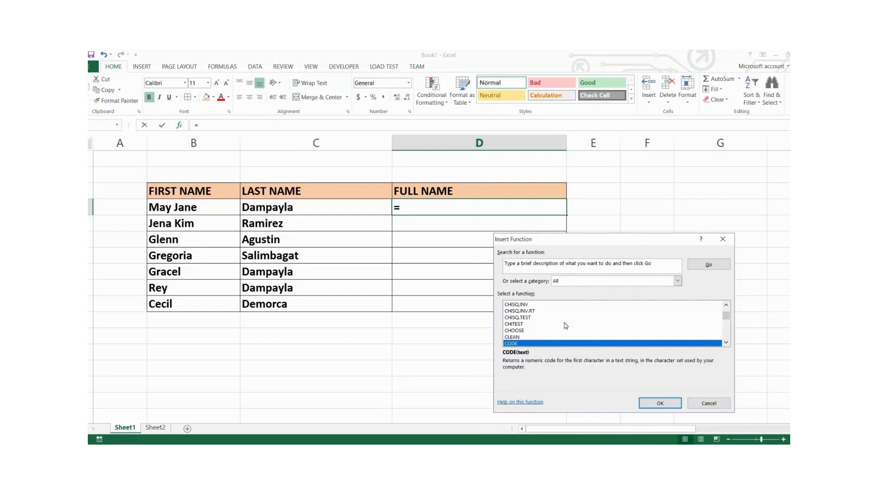
pyautogui.press('Down')
pyautogui.press('Down')
pyautogui.press('Down')
pyautogui.press('Down')
pyautogui.press('Down')
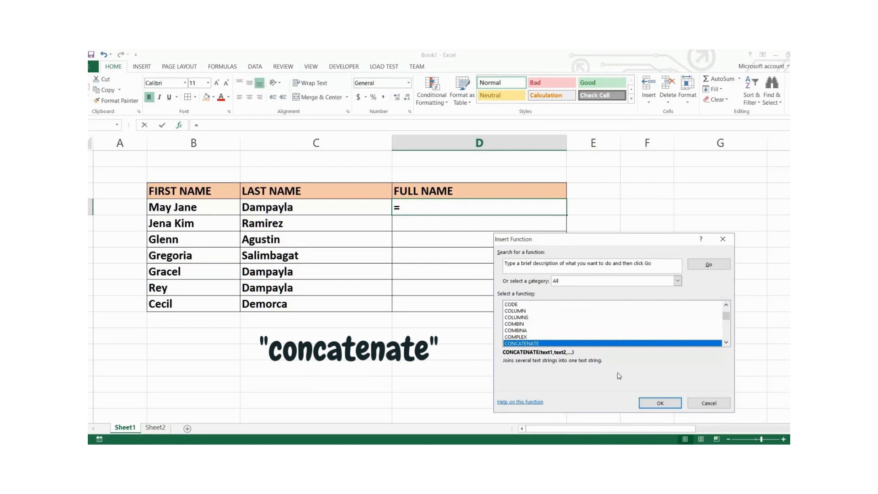
pyautogui.click(674, 404)
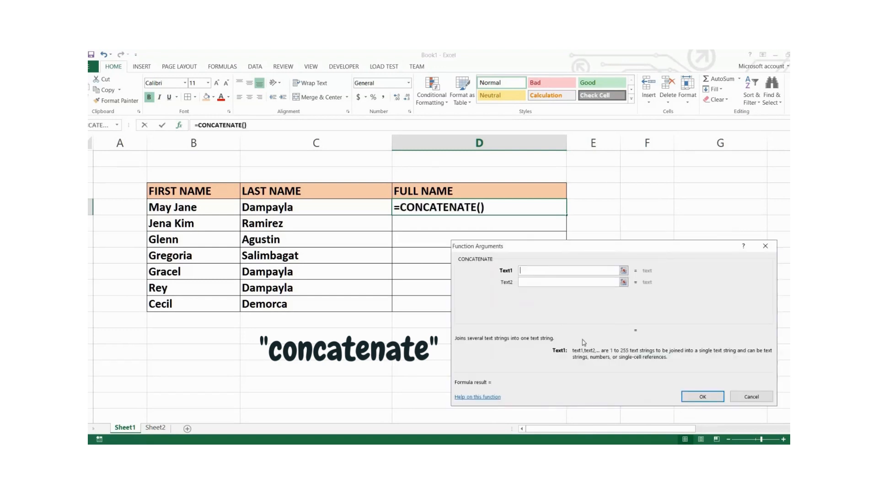
# Set cell B4 as the Text1 argument of CONCATENATE and move to Text2
pyautogui.click(545, 281)
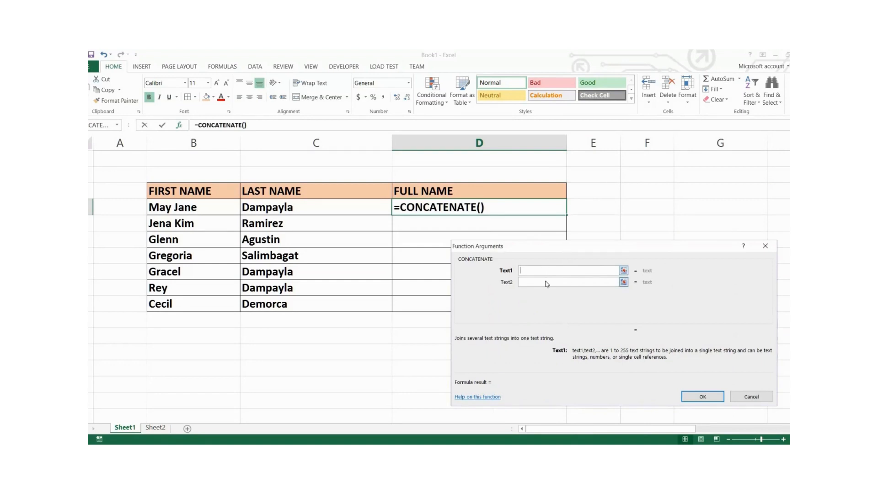
pyautogui.click(547, 283)
pyautogui.click(543, 293)
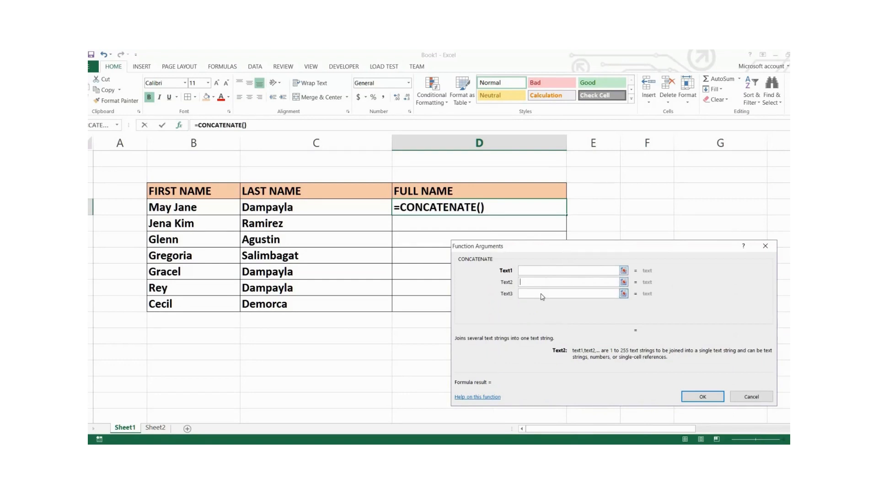
pyautogui.click(541, 303)
pyautogui.click(541, 316)
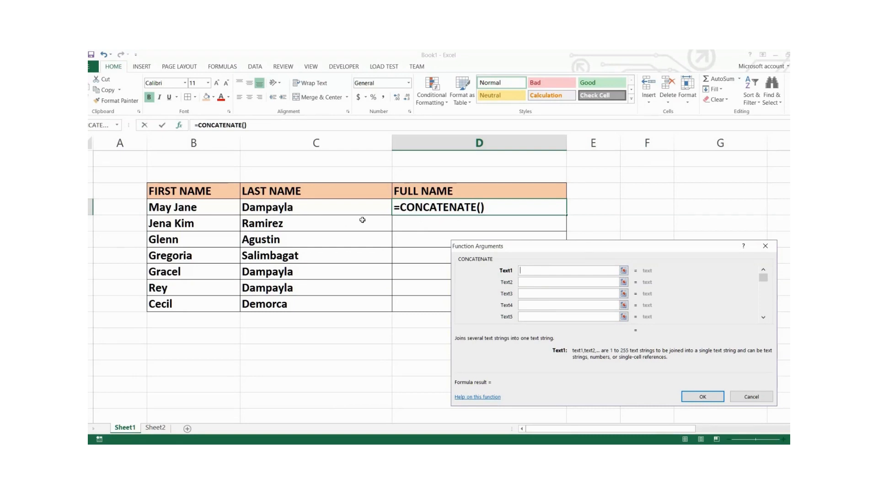
pyautogui.click(217, 209)
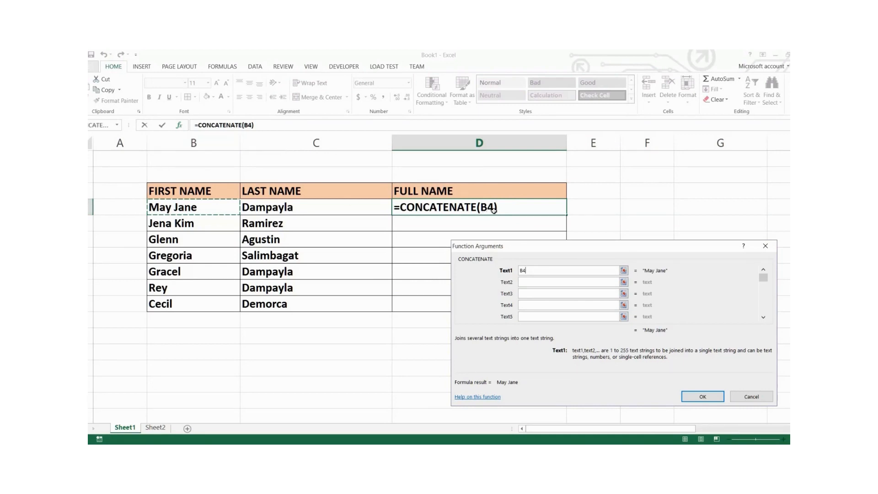
pyautogui.click(534, 282)
pyautogui.click(533, 282)
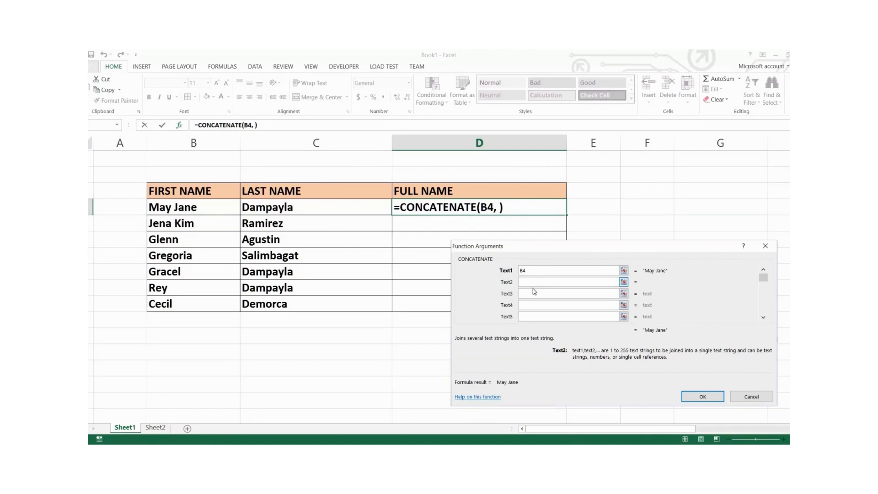
pyautogui.click(531, 293)
pyautogui.click(306, 208)
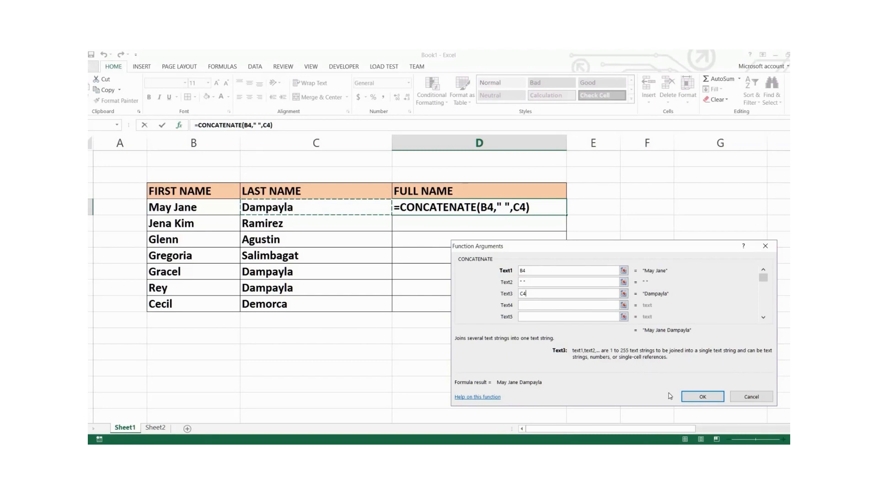
pyautogui.click(717, 398)
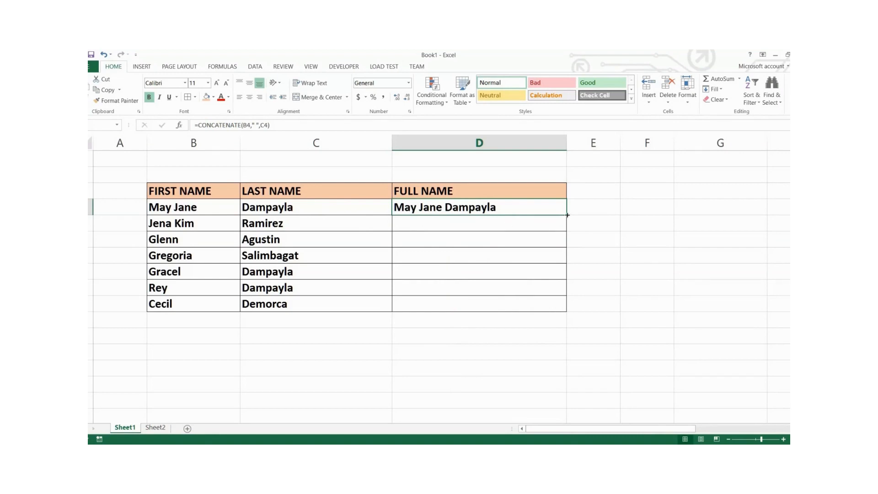
# Fill D4's formula down to D10 and check the copied formula in D6
pyautogui.moveTo(567, 215); pyautogui.dragTo(568, 267)
pyautogui.moveTo(565, 279); pyautogui.dragTo(570, 315)
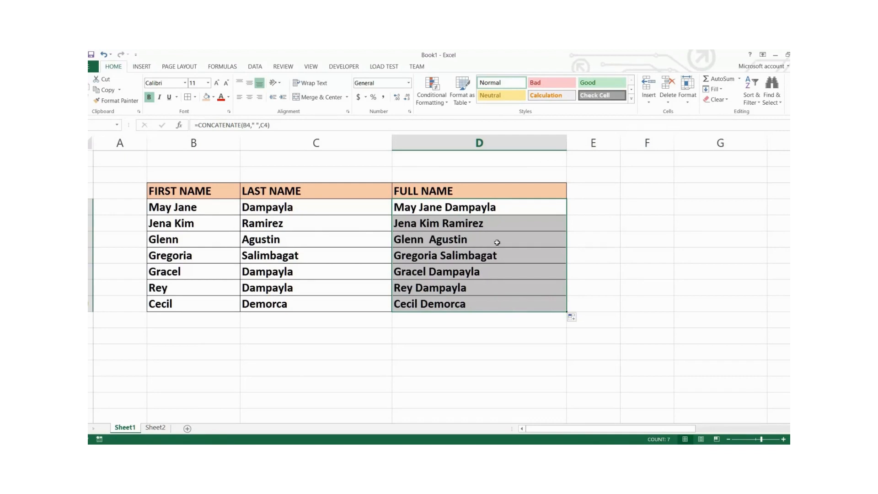
pyautogui.click(507, 240)
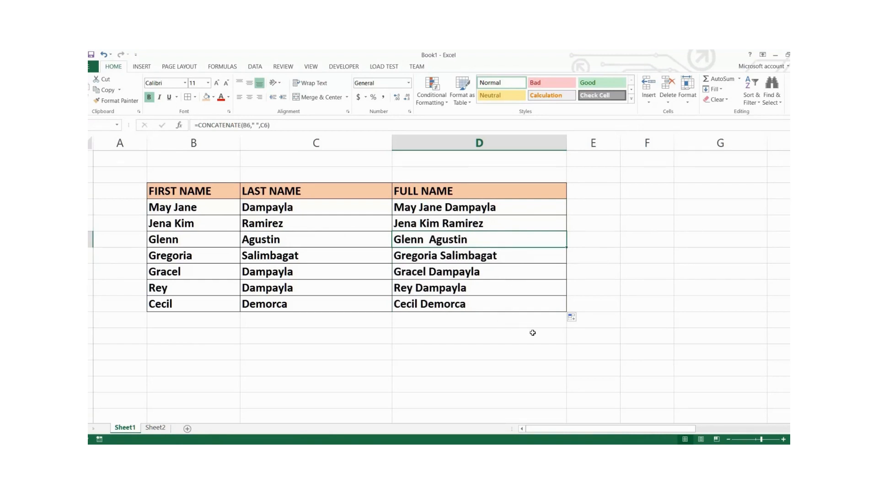
# Shorten the first name May Jane to May, then clear it entirely
pyautogui.doubleClick(204, 209)
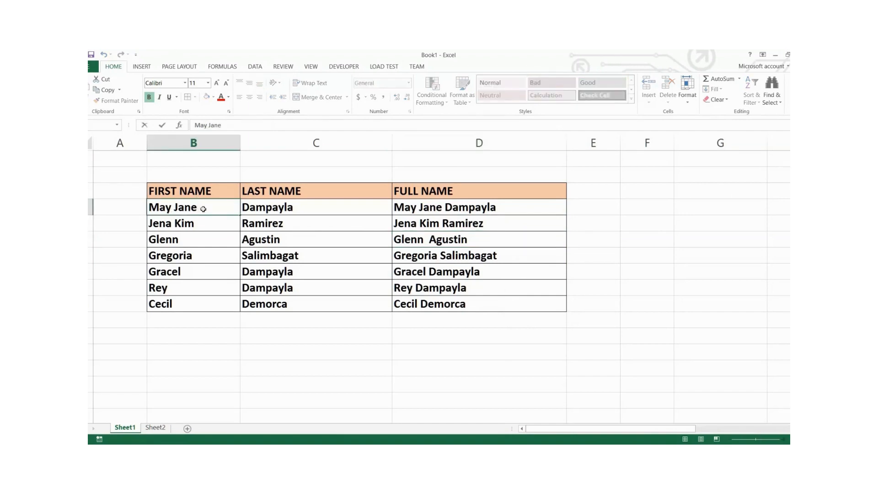
pyautogui.press('Return')
pyautogui.press('Down')
pyautogui.press('Down')
pyautogui.doubleClick(216, 204)
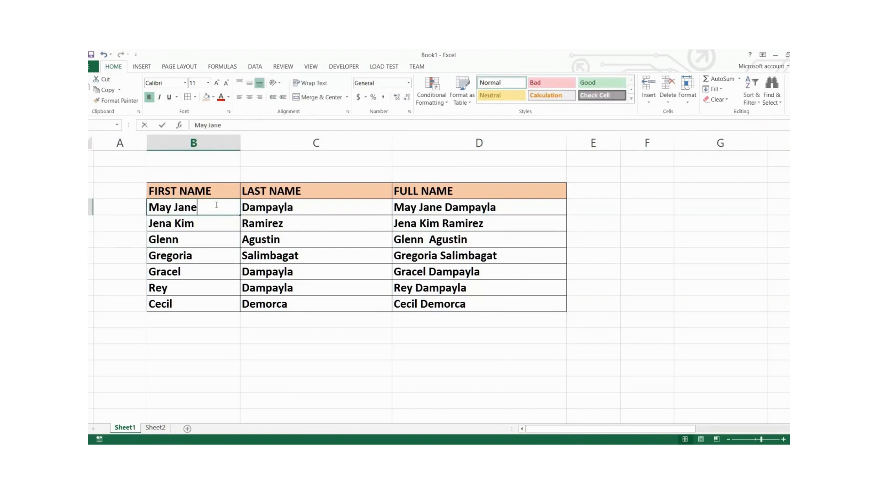
pyautogui.press('BackSpace')
pyautogui.press('BackSpace')
pyautogui.press('BackSpace')
pyautogui.press('BackSpace')
pyautogui.press('BackSpace')
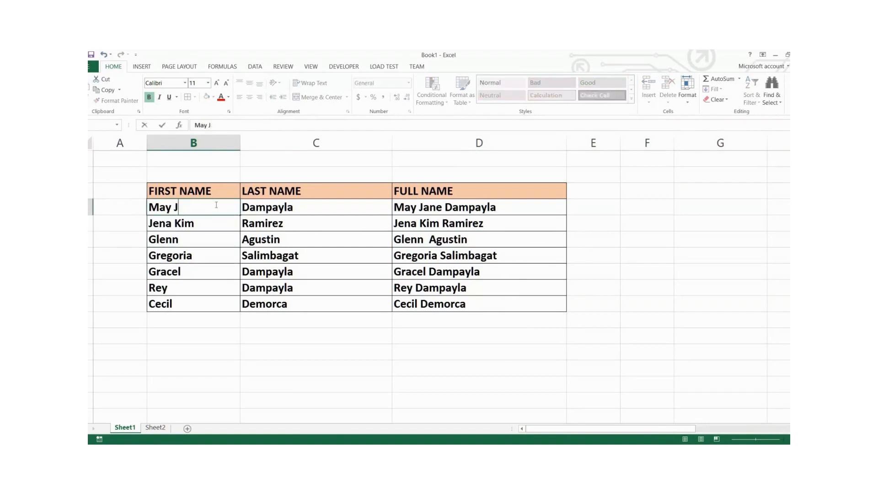
pyautogui.click(588, 195)
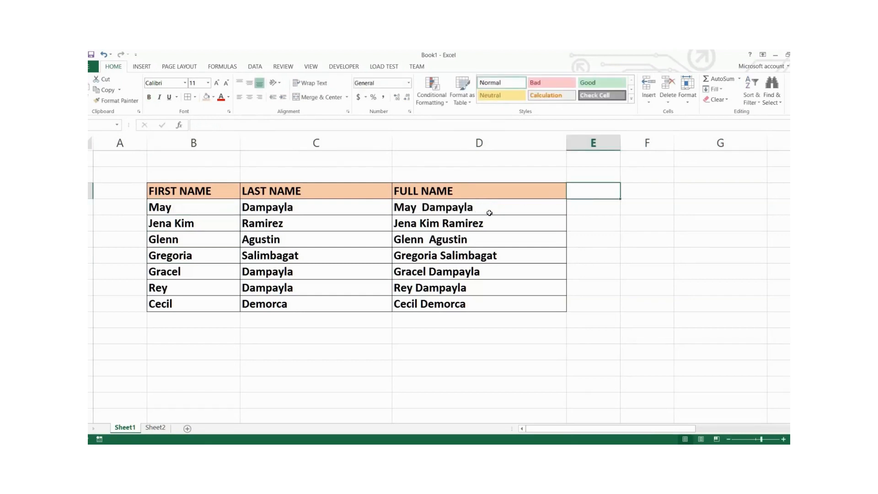
pyautogui.doubleClick(208, 209)
pyautogui.press('BackSpace')
pyautogui.press('BackSpace')
pyautogui.press('BackSpace')
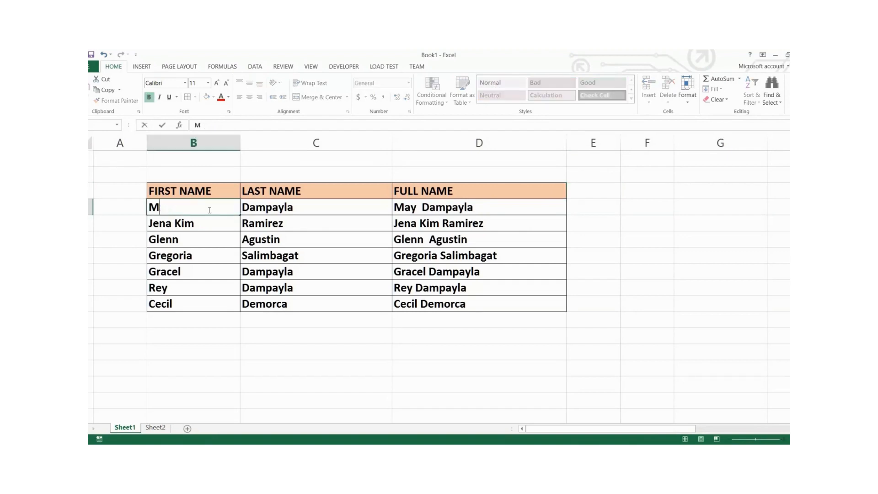
pyautogui.click(592, 208)
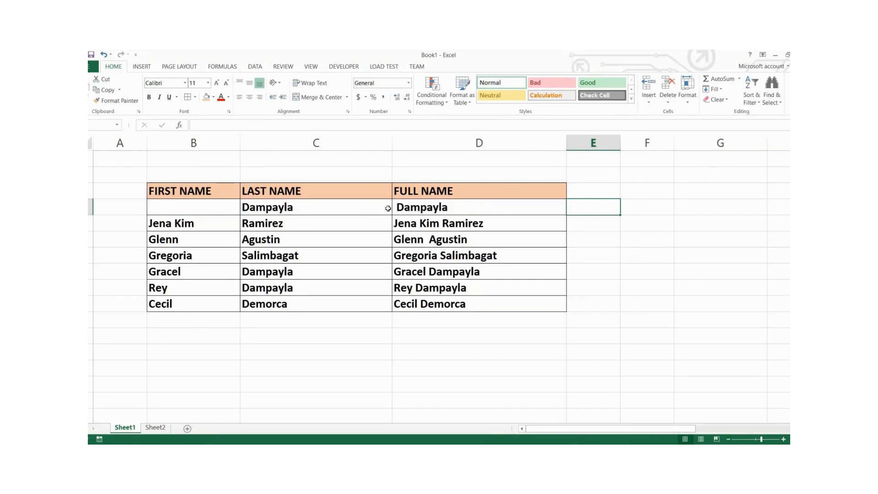
pyautogui.click(209, 221)
pyautogui.doubleClick(209, 221)
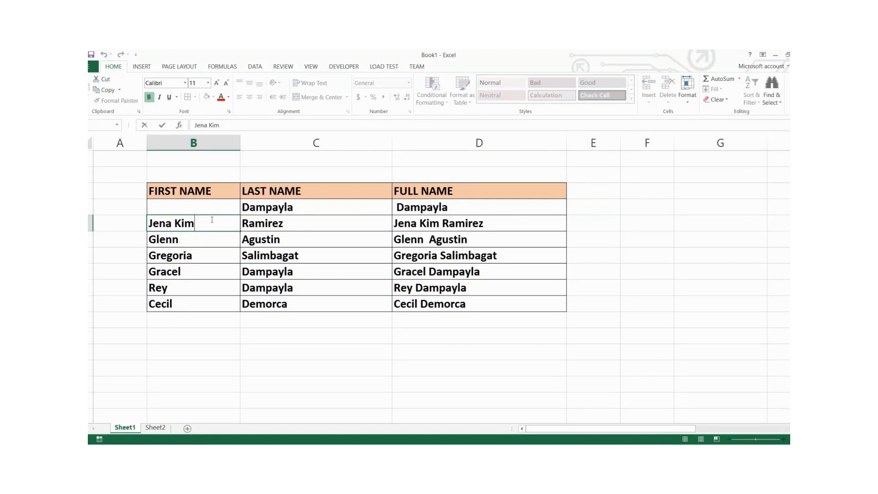
pyautogui.press('BackSpace')
pyautogui.press('BackSpace')
pyautogui.press('BackSpace')
pyautogui.press('BackSpace')
pyautogui.click(590, 225)
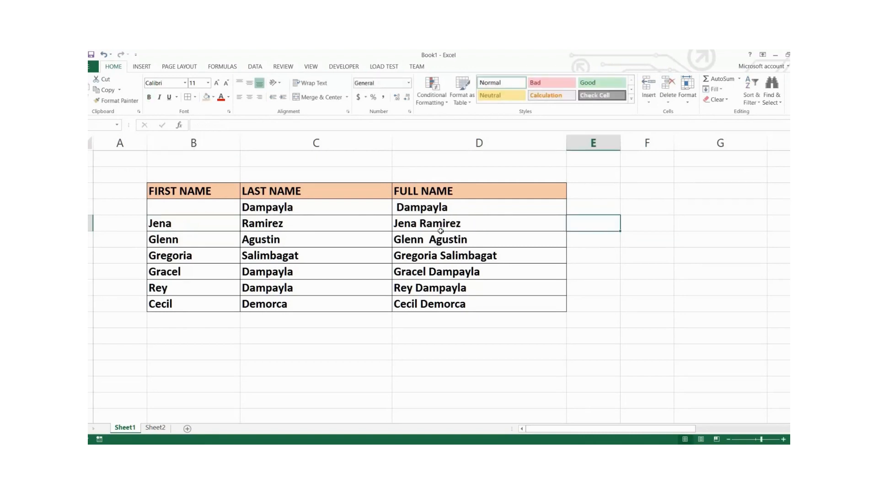
pyautogui.doubleClick(215, 256)
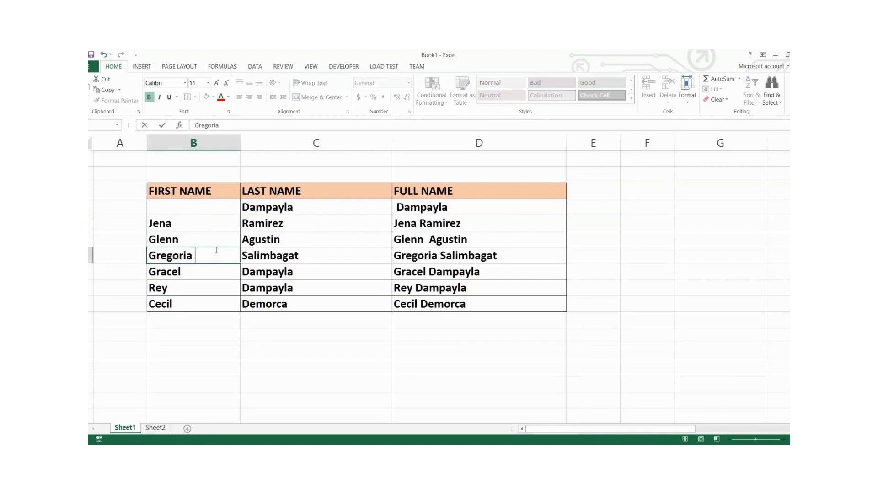
pyautogui.write('jab')
pyautogui.click(589, 258)
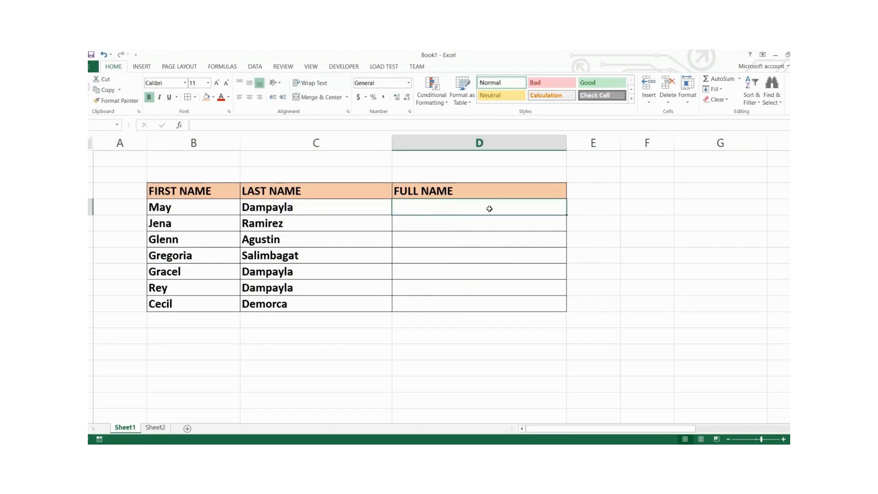
pyautogui.write('May')
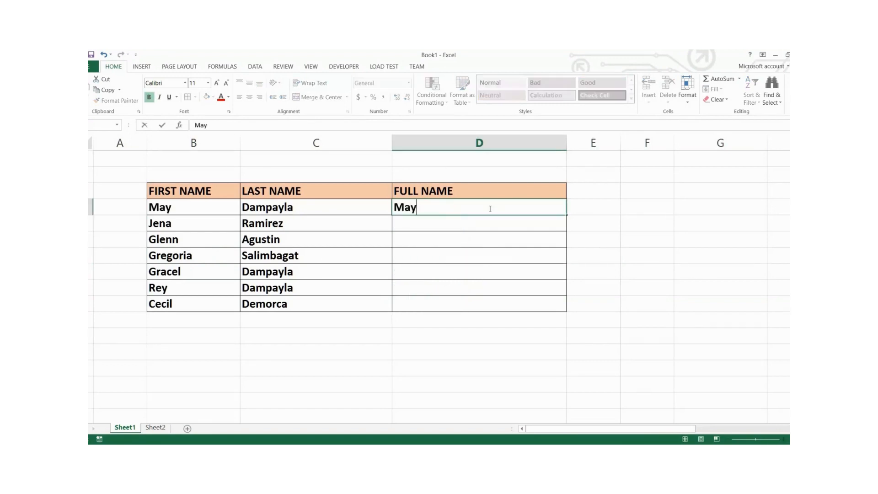
pyautogui.write(' Dampayla')
pyautogui.click(594, 212)
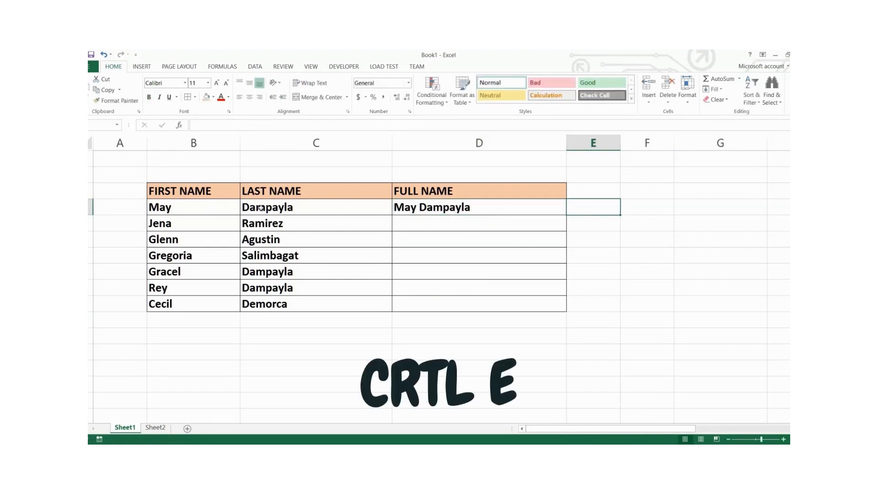
pyautogui.click(447, 225)
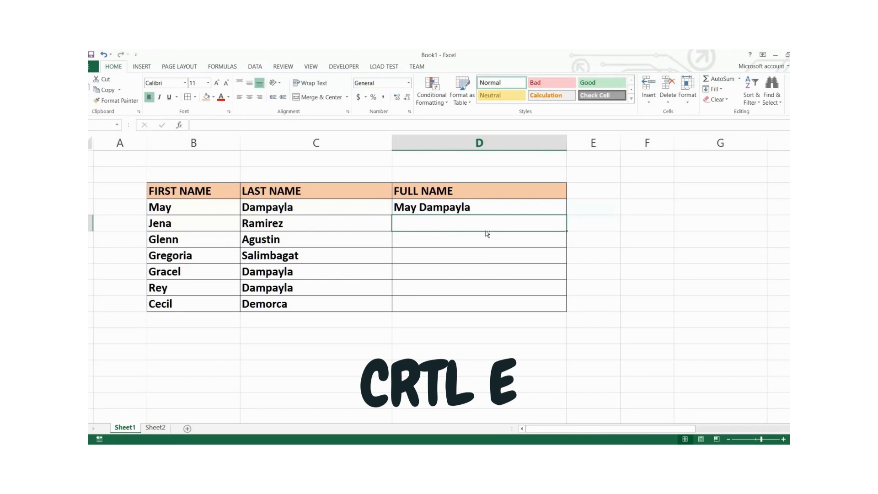
pyautogui.hotkey('ctrl', 'e')
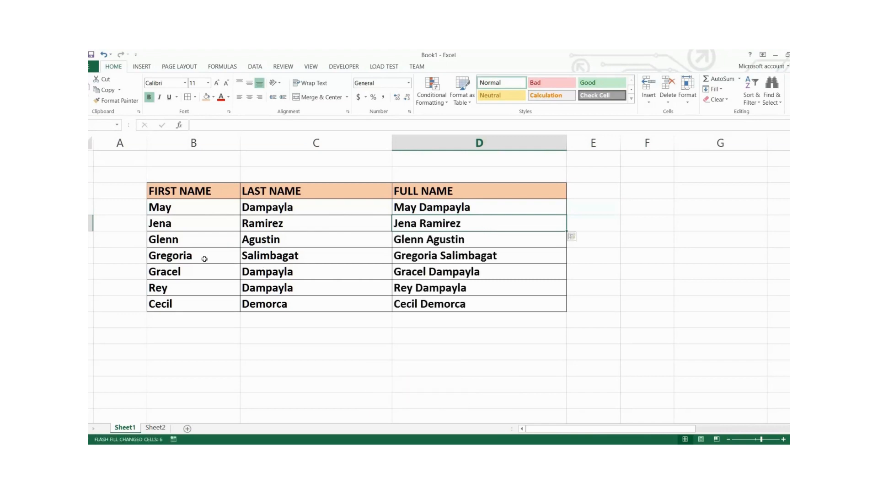
pyautogui.click(521, 270)
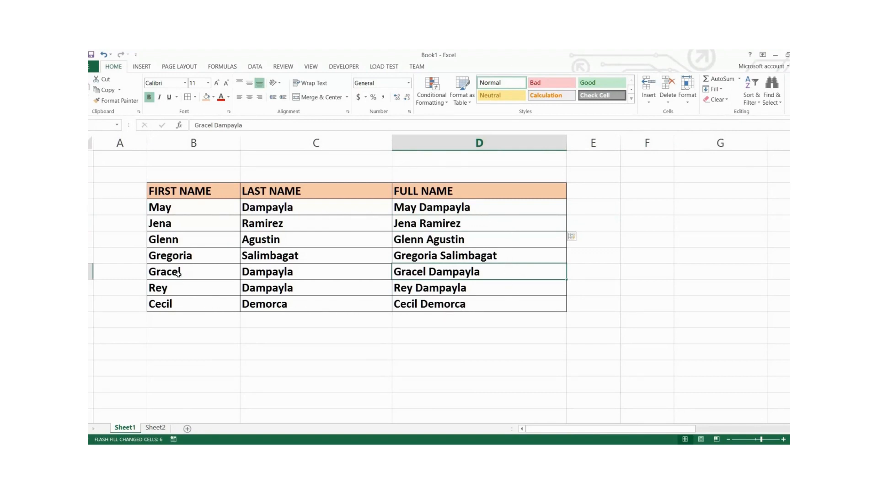
pyautogui.click(635, 328)
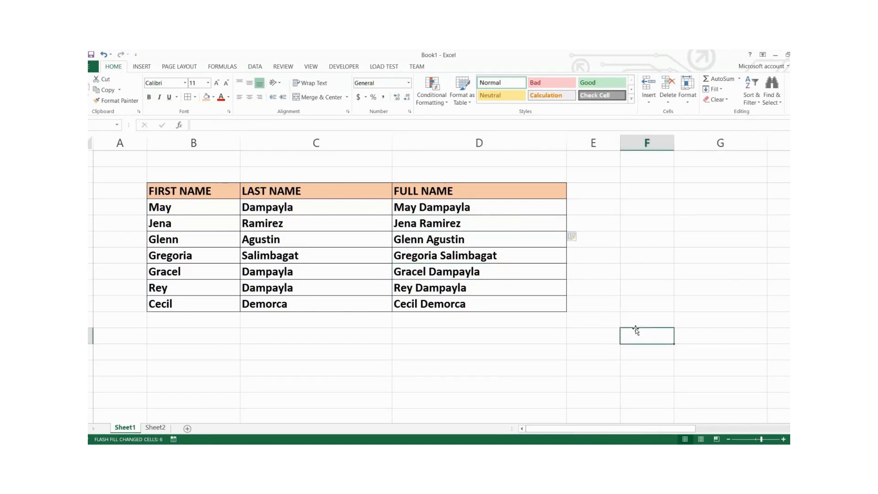
# Glance at Sheet2, return to Sheet1 and dismiss a popup
pyautogui.click(155, 427)
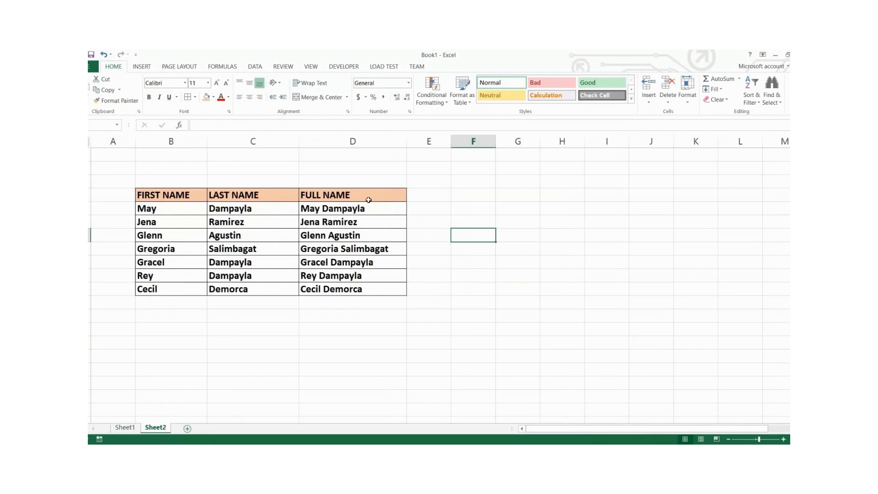
pyautogui.click(125, 428)
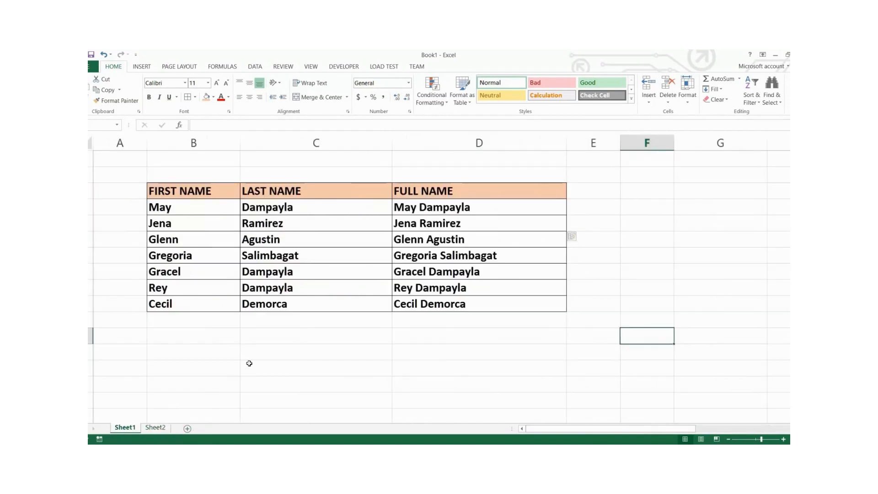
pyautogui.click(180, 332)
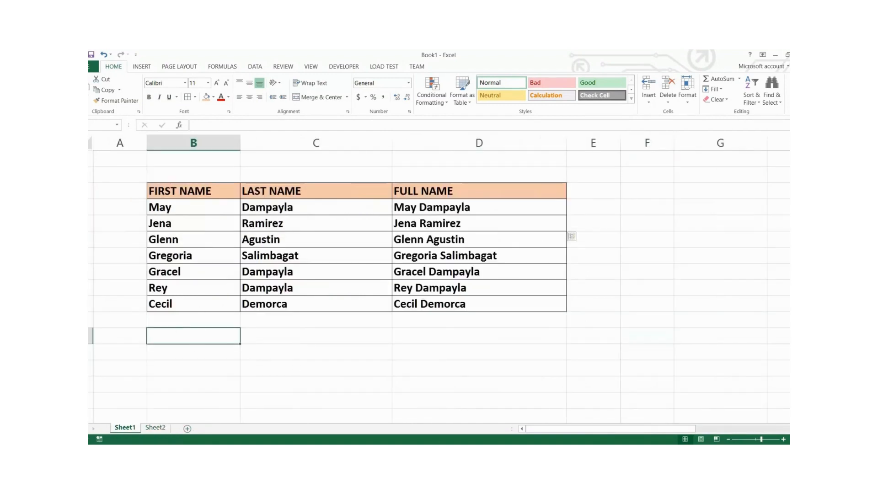
pyautogui.click(704, 453)
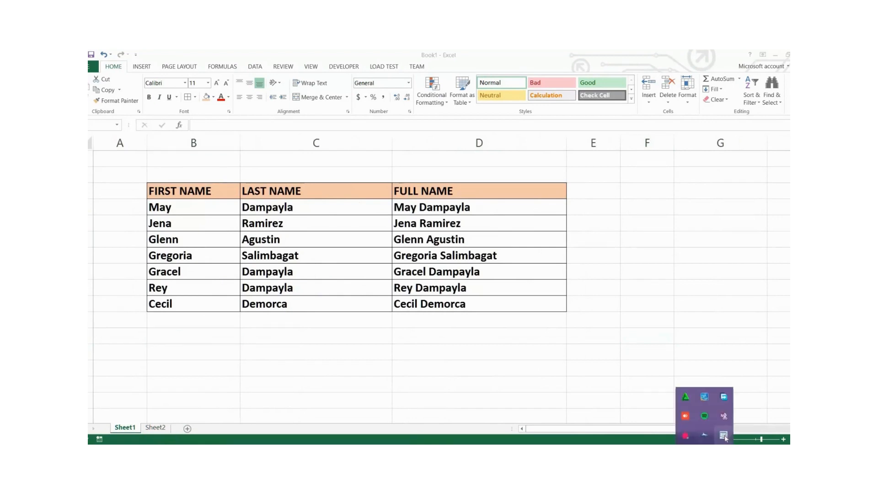
pyautogui.click(594, 387)
pyautogui.click(610, 362)
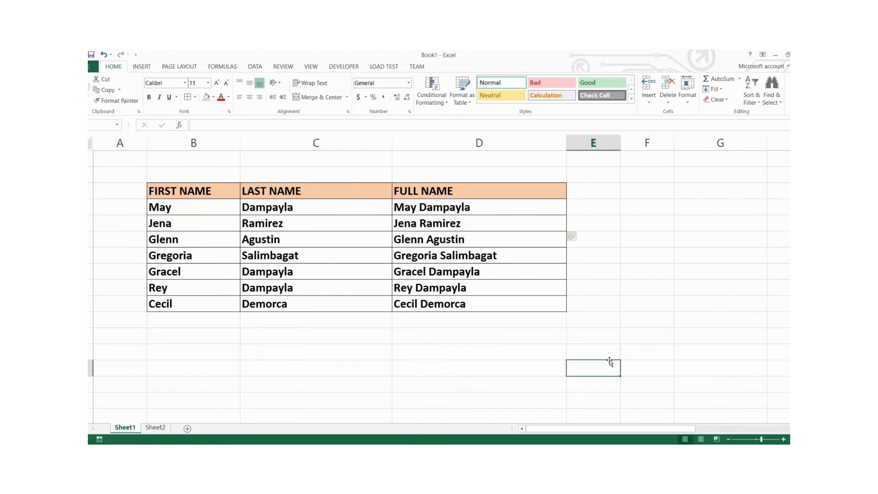